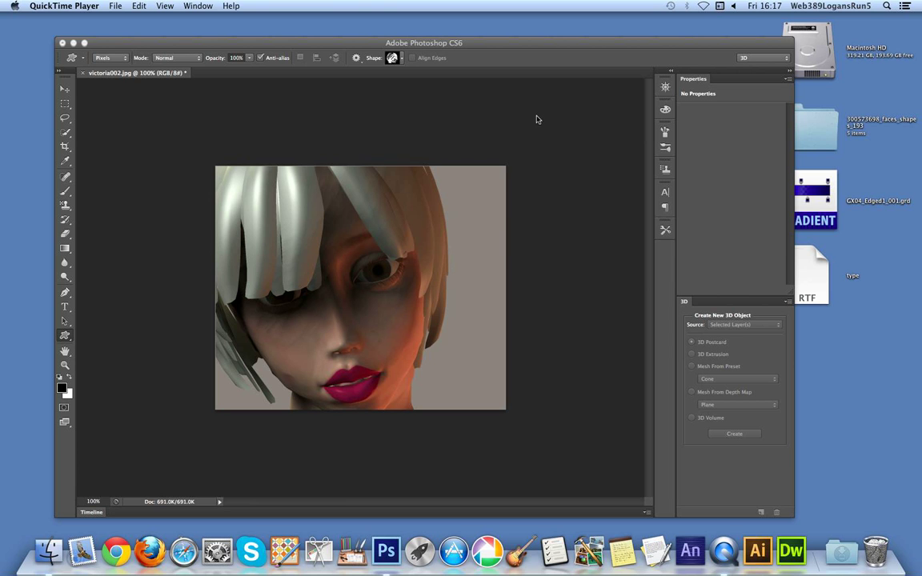
Apply Oil Paint to the portrait with Stylization 2.08 and Cleanliness 5.25.
left_click(344, 46)
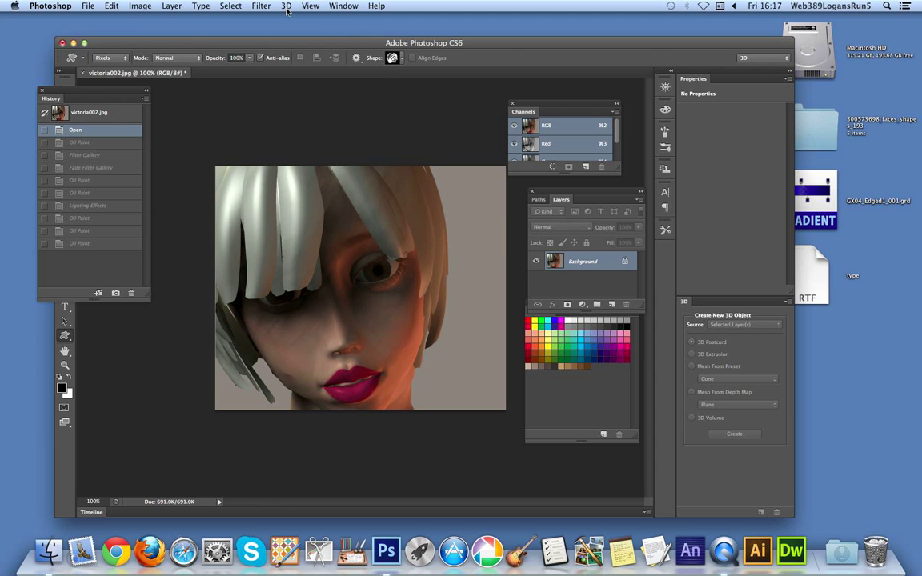
left_click(261, 6)
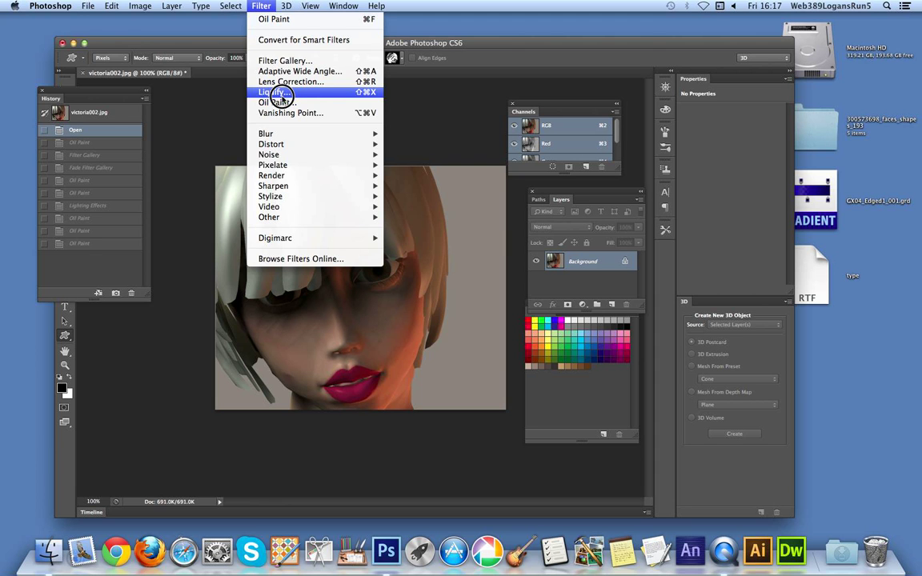
left_click(282, 104)
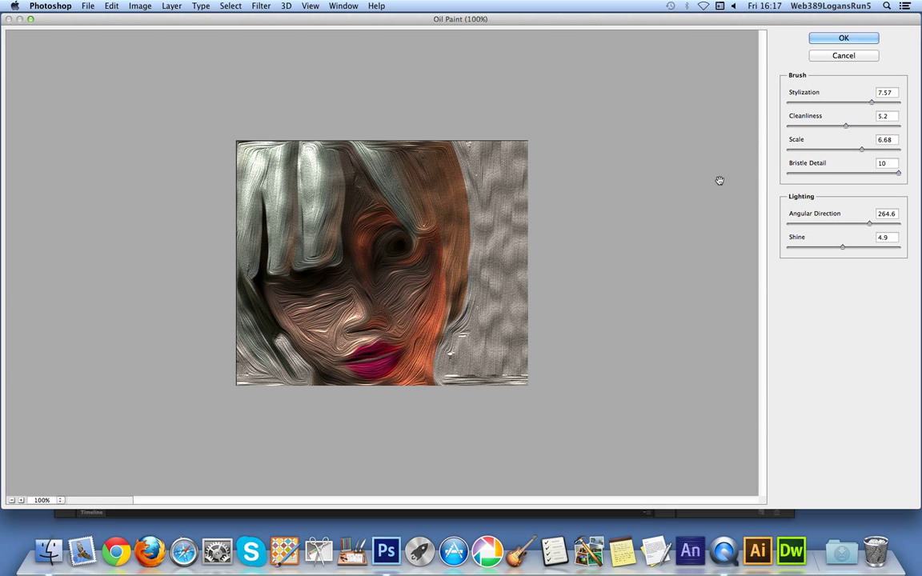
left_click(829, 106)
left_click(811, 103)
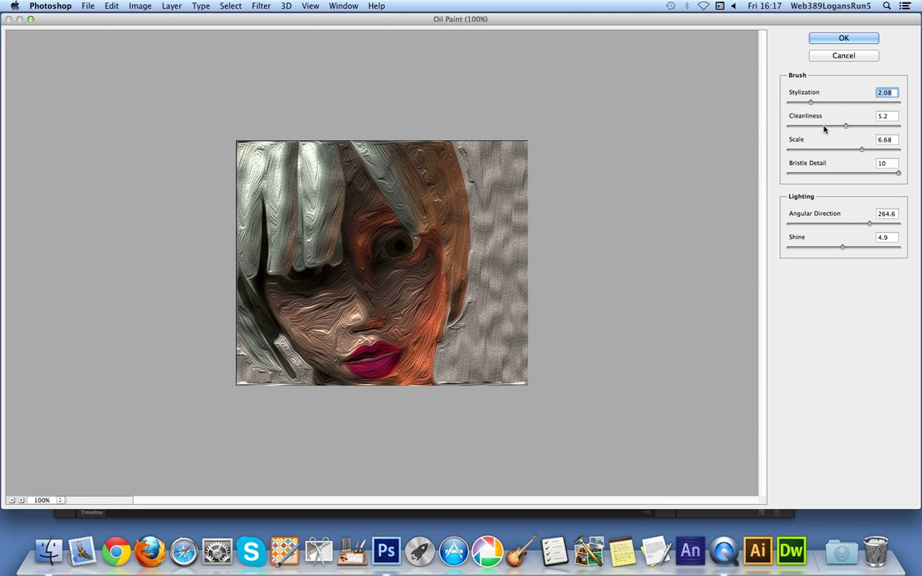
left_click(815, 126)
left_click(850, 128)
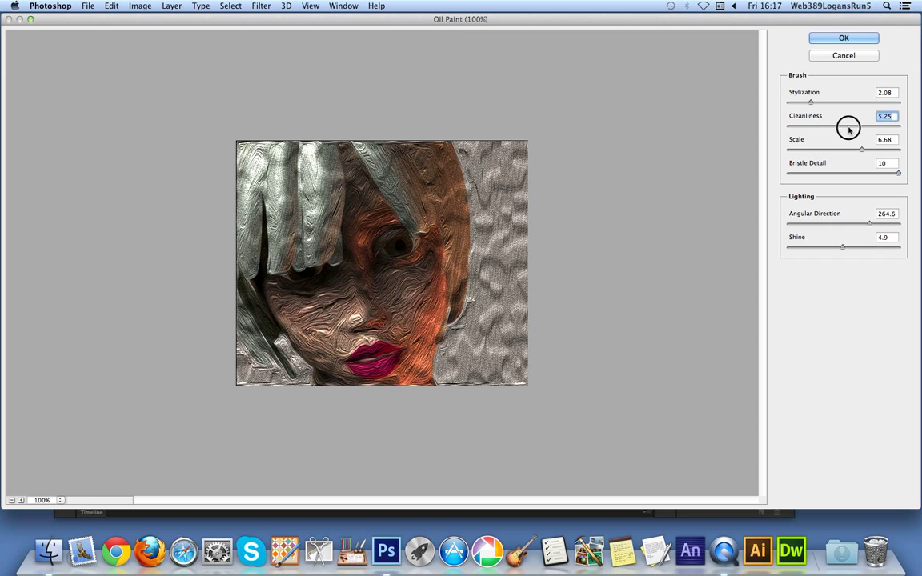
left_click(844, 38)
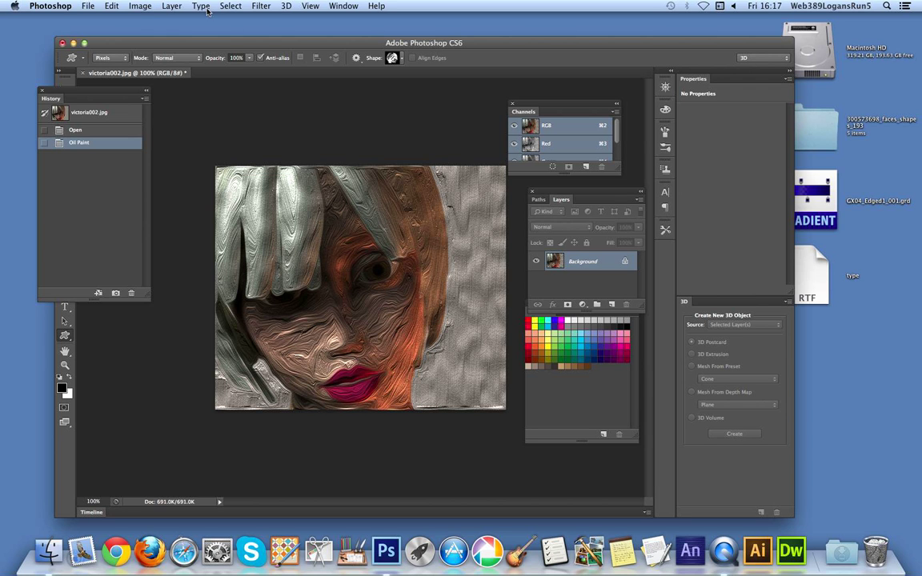
Apply Filter Gallery Glowing Edges at Edge Width 4, Brightness 10, Smoothness 15.
left_click(264, 6)
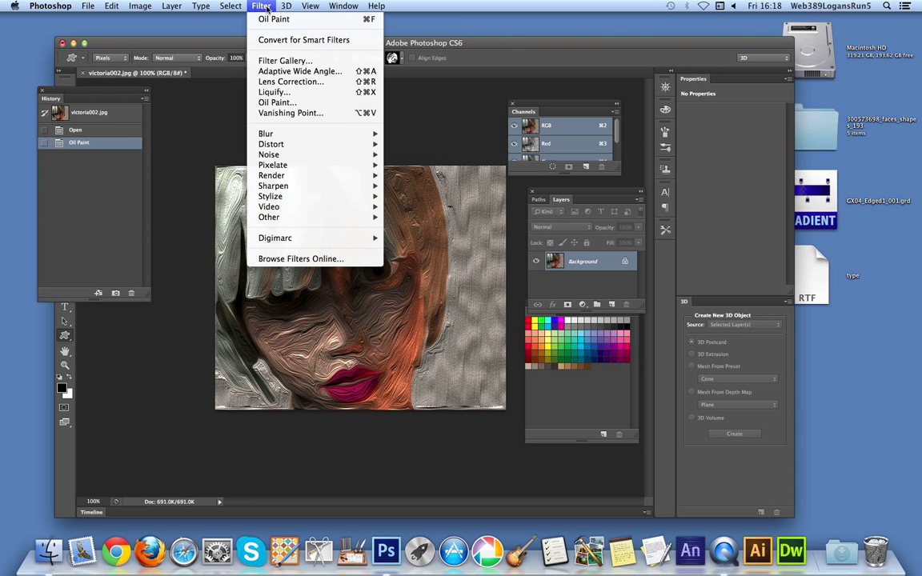
left_click(293, 63)
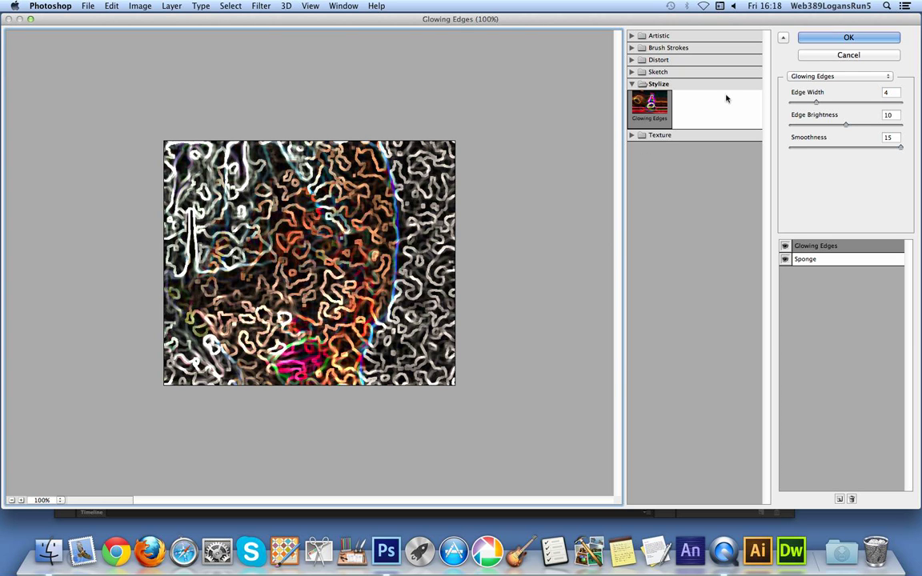
left_click(815, 36)
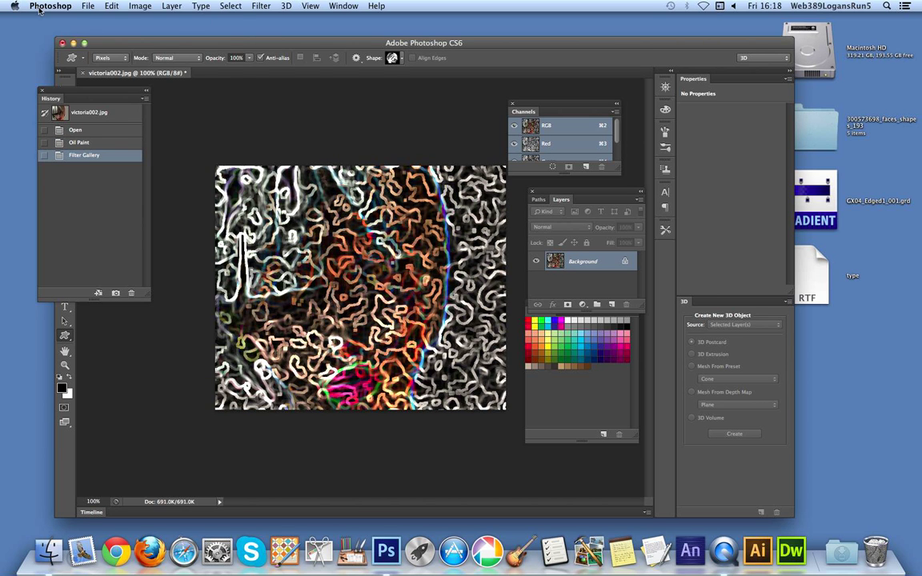
Fade the Filter Gallery effect to 22% opacity in Normal mode.
left_click(113, 6)
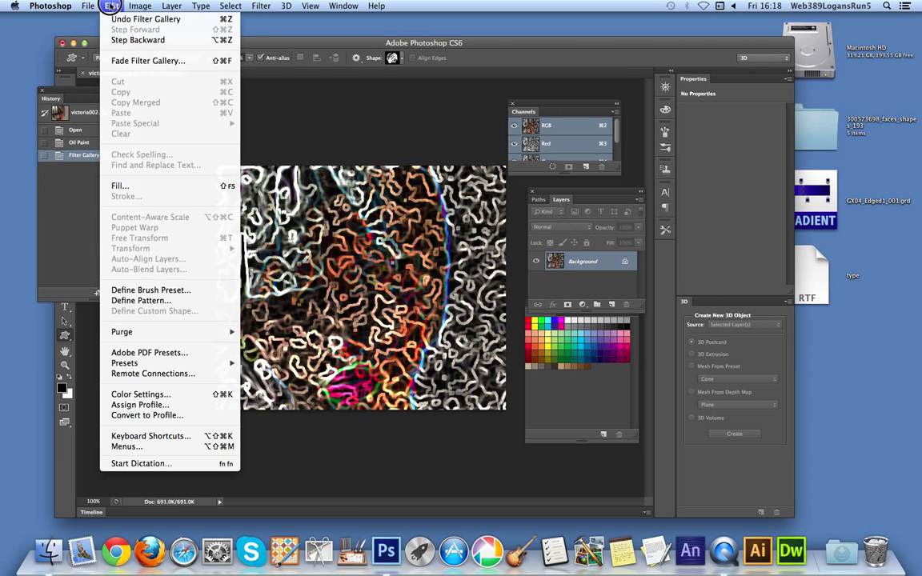
left_click(121, 62)
left_click(406, 257)
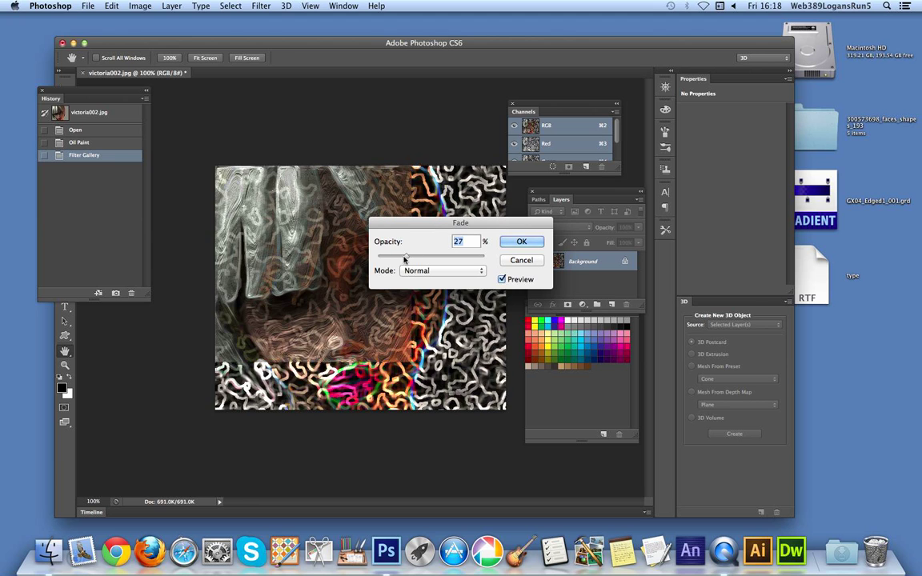
left_click_drag(402, 258, 398, 258)
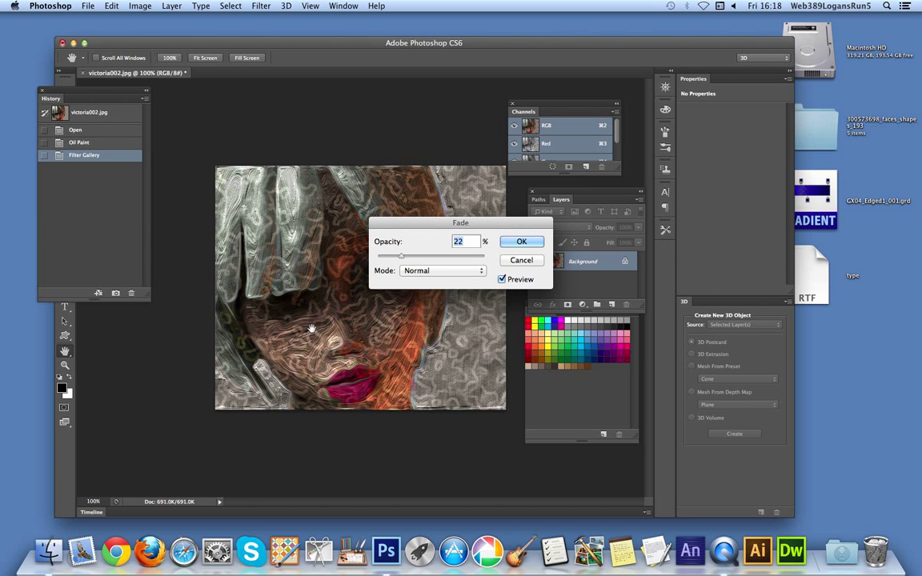
left_click(522, 242)
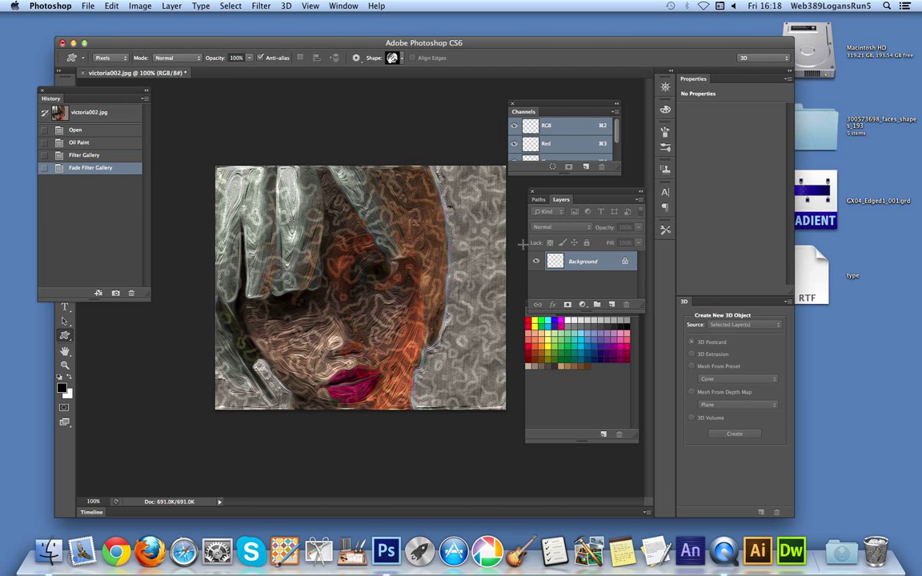
left_click(262, 6)
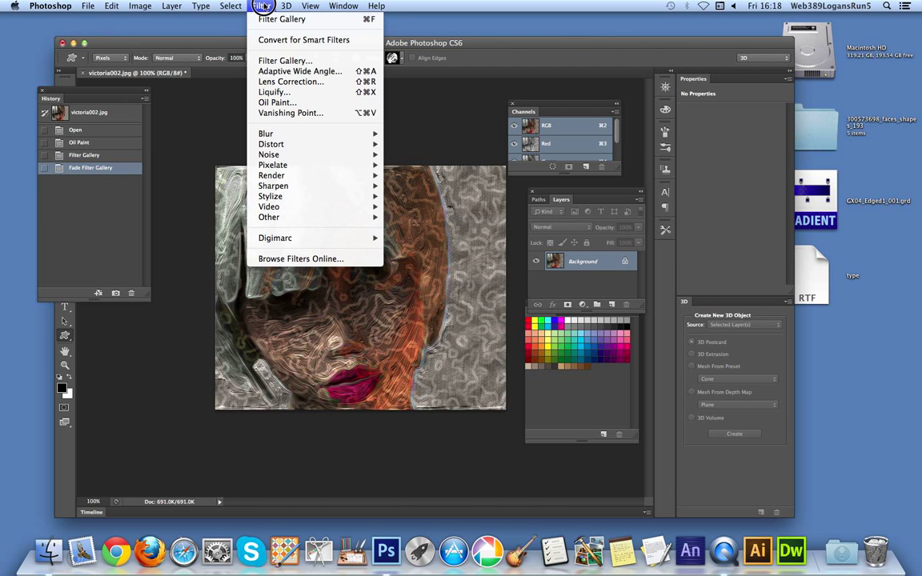
Apply a second Oil Paint pass with Stylization 3.32 and Scale 2.72.
left_click(280, 104)
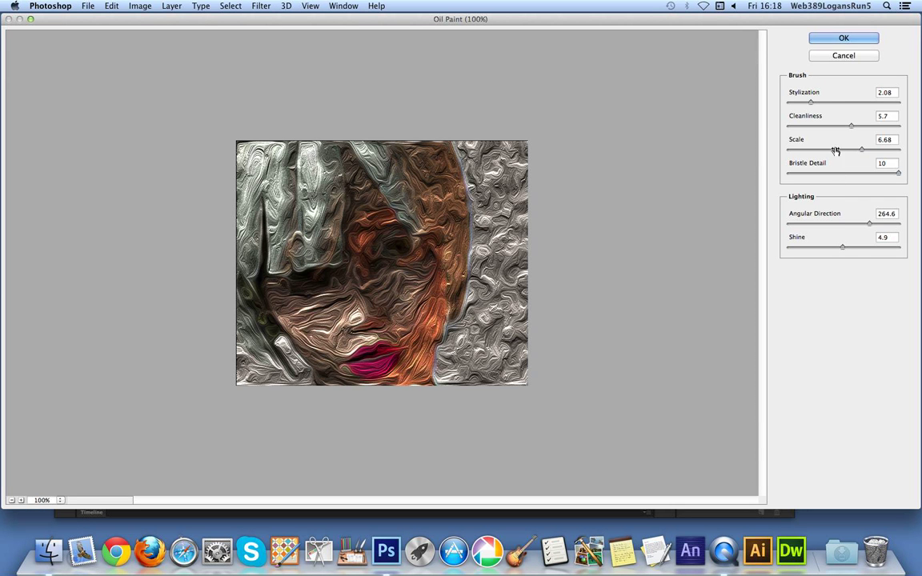
left_click_drag(811, 102, 824, 108)
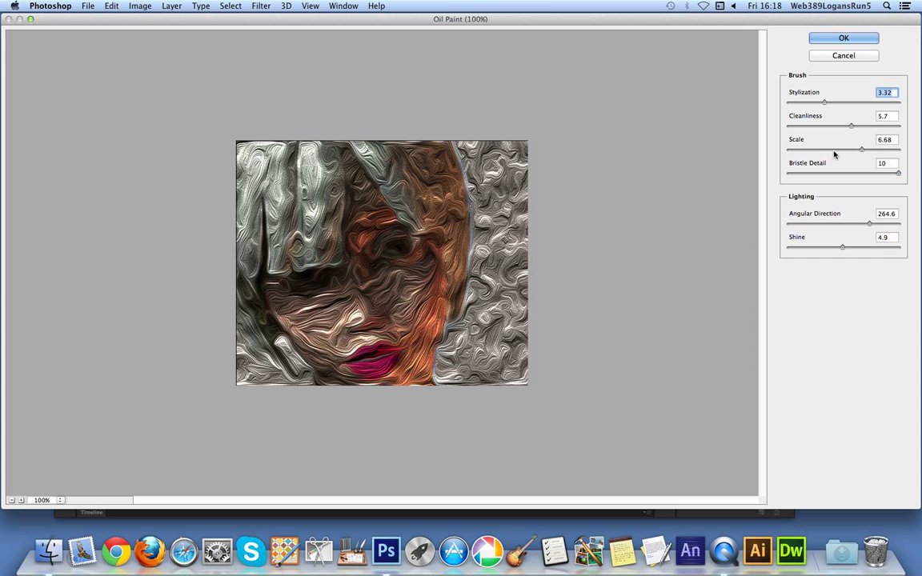
left_click_drag(833, 149, 817, 149)
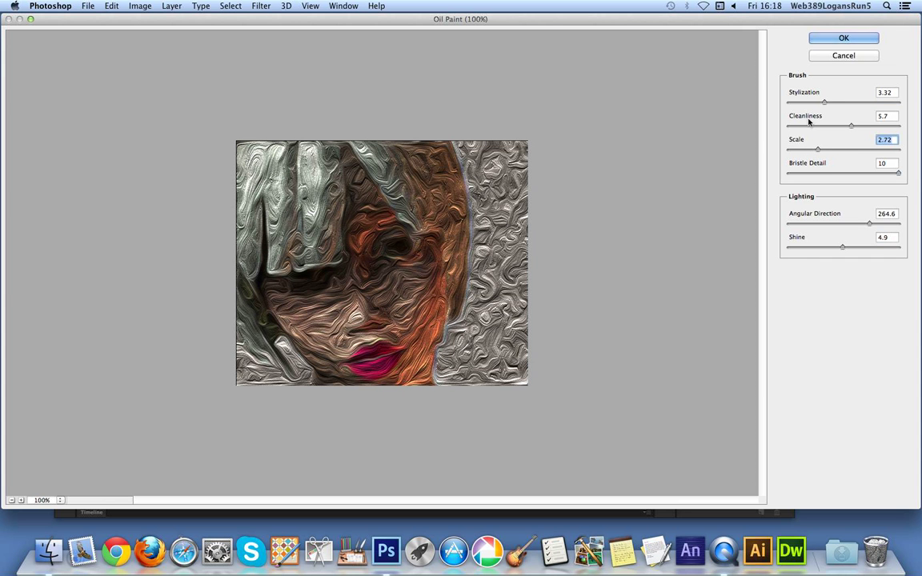
left_click(833, 42)
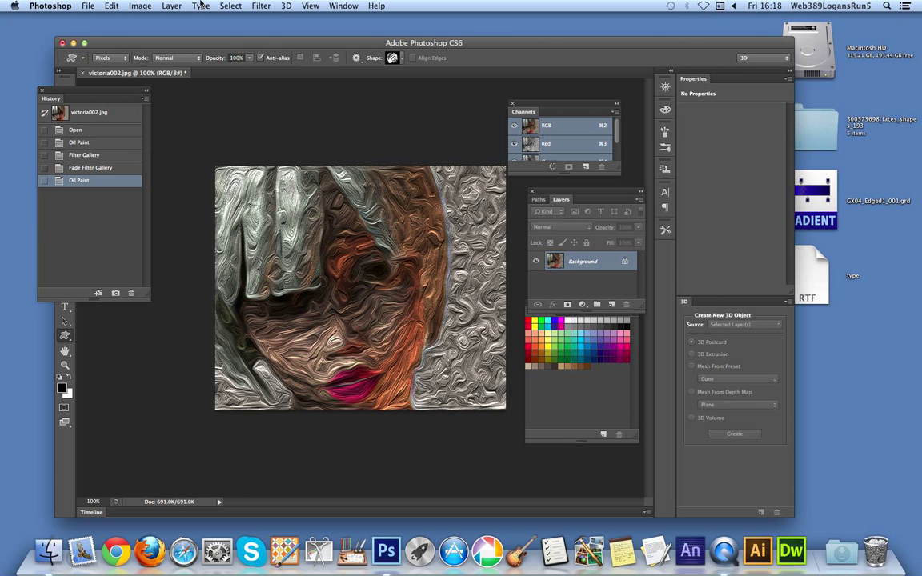
left_click(264, 7)
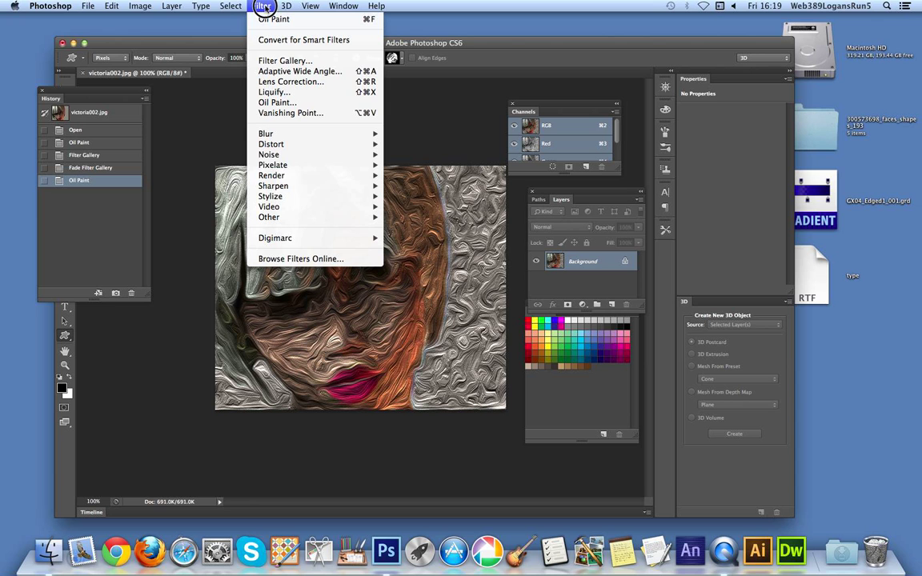
Add a Lighting Effects spot light with Green texture, ambience 47, height -21, moved up-left.
mouse_move(345, 175)
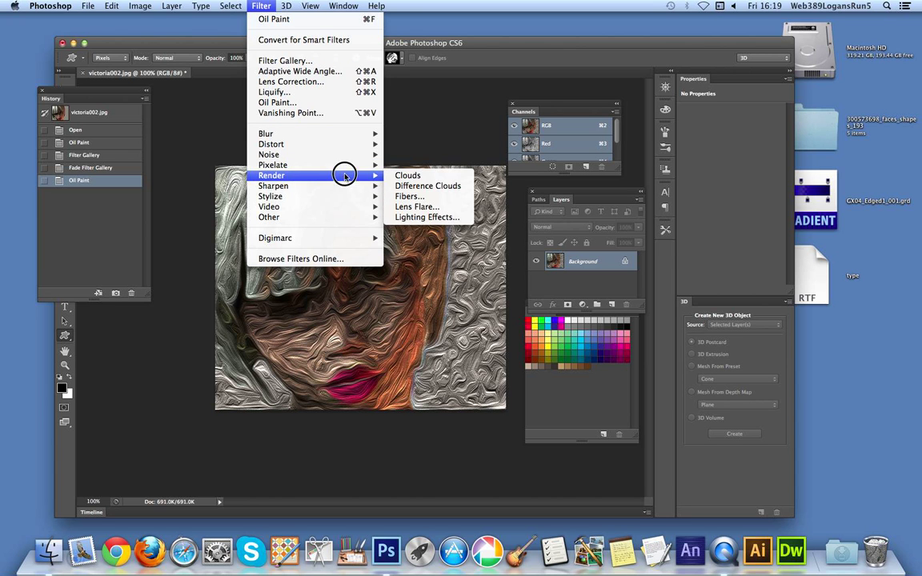
left_click(420, 217)
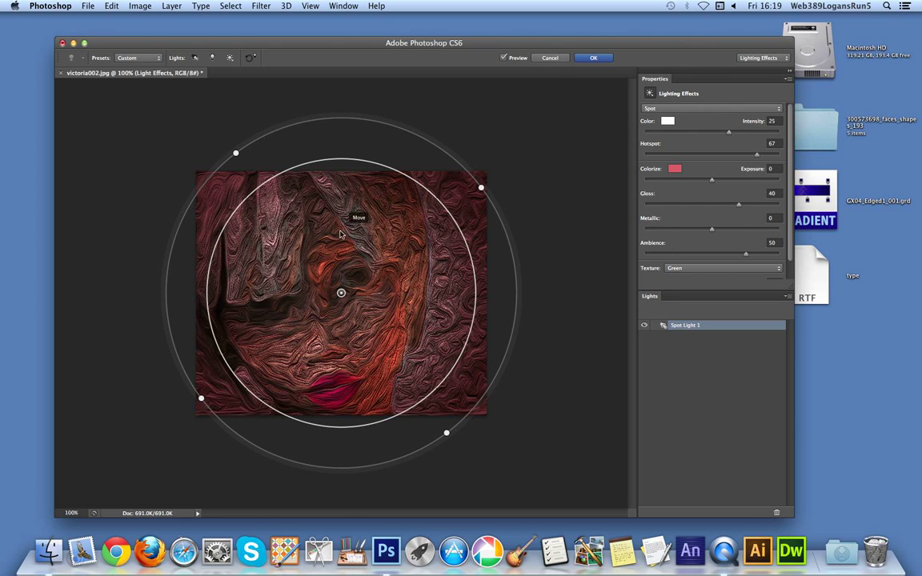
left_click(676, 269)
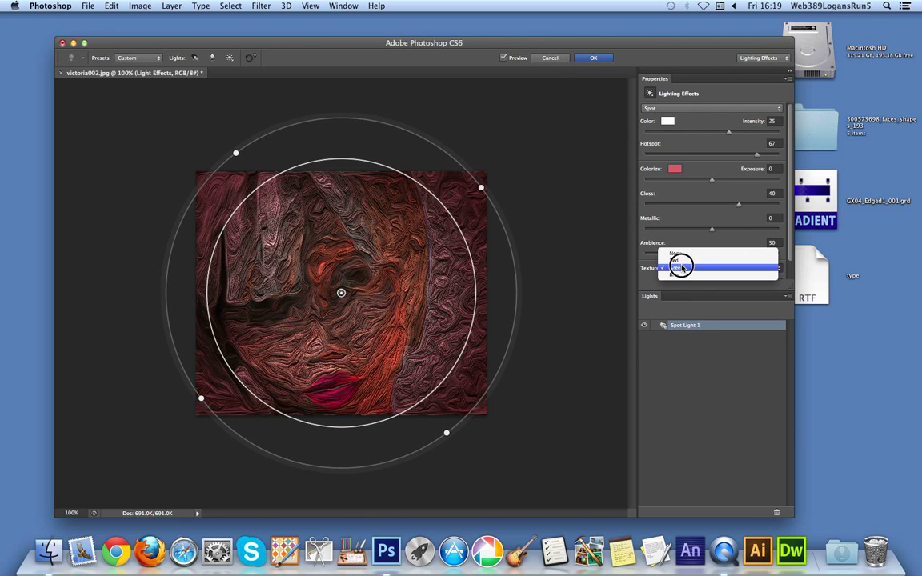
left_click(681, 269)
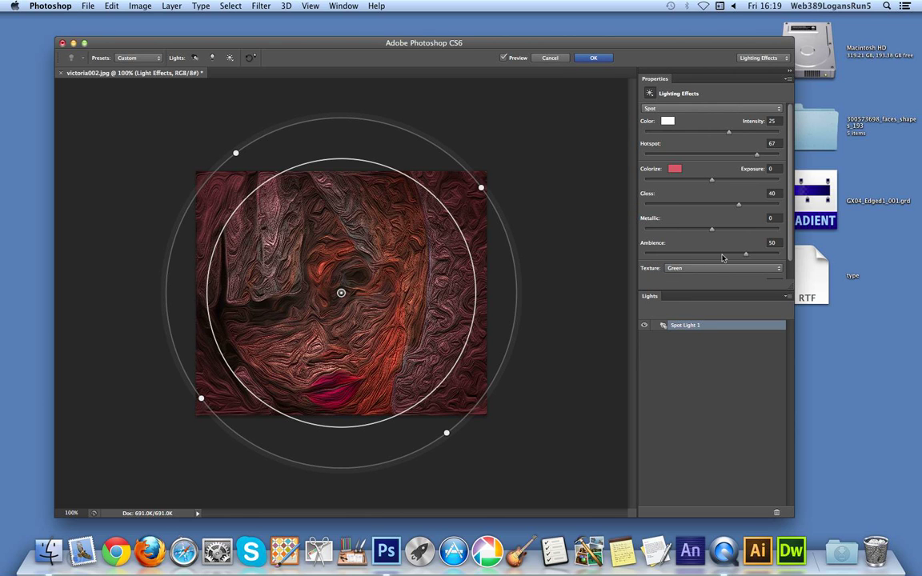
mouse_move(747, 258)
left_mouse_down()
mouse_move(735, 253)
mouse_move(743, 254)
left_mouse_up()
left_click_drag(749, 286, 746, 320)
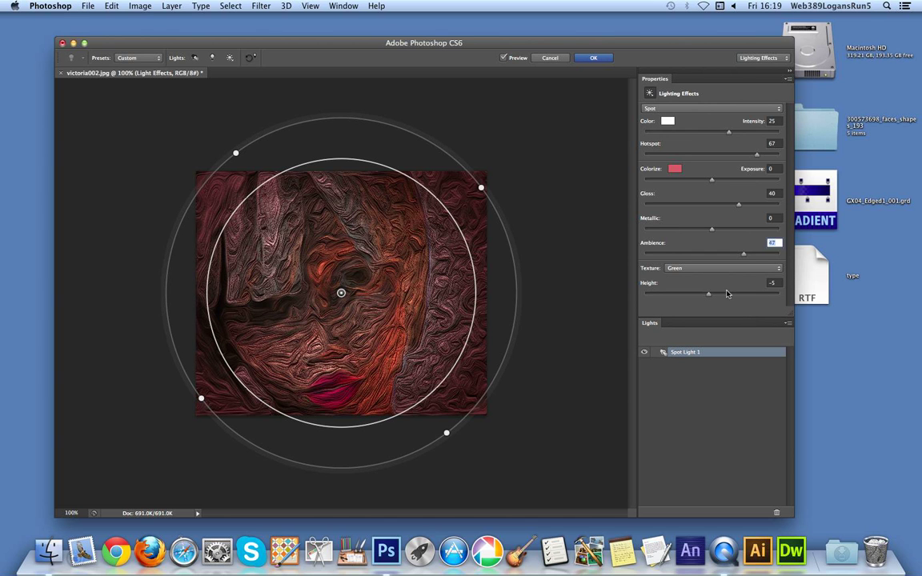
mouse_move(708, 295)
left_mouse_down()
mouse_move(735, 295)
mouse_move(697, 295)
left_mouse_up()
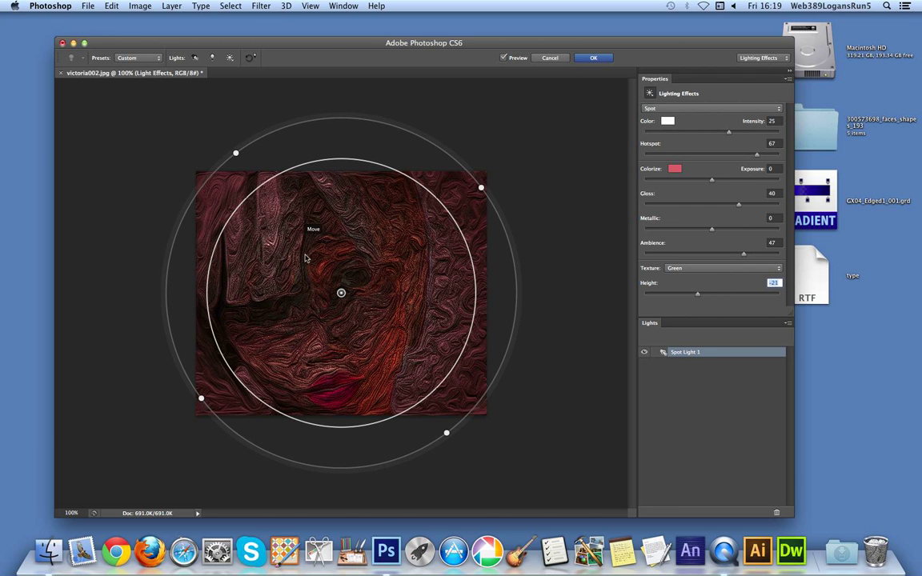
left_click_drag(342, 294, 319, 275)
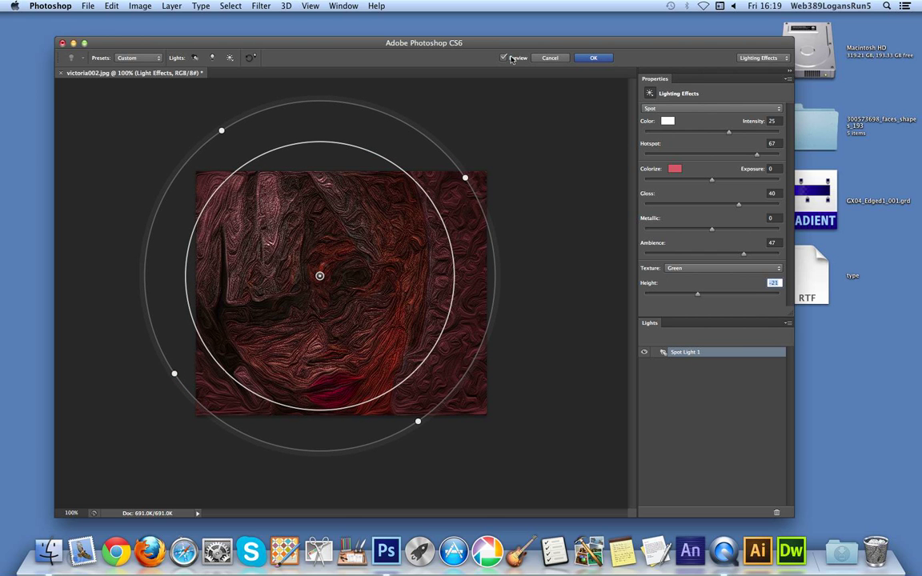
left_click(599, 60)
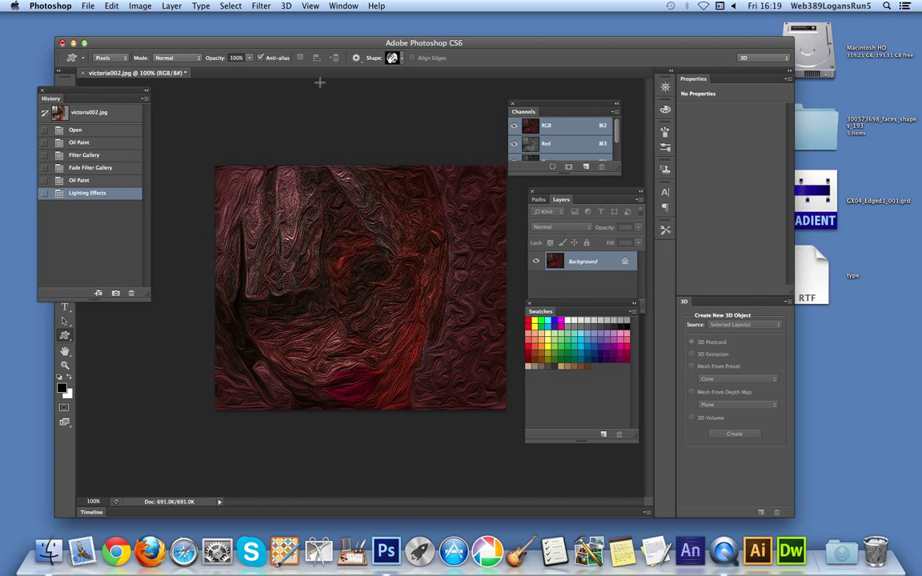
Reapply Oil Paint with the unchanged Stylization 3.32 and Scale 2.72 settings.
left_click(267, 7)
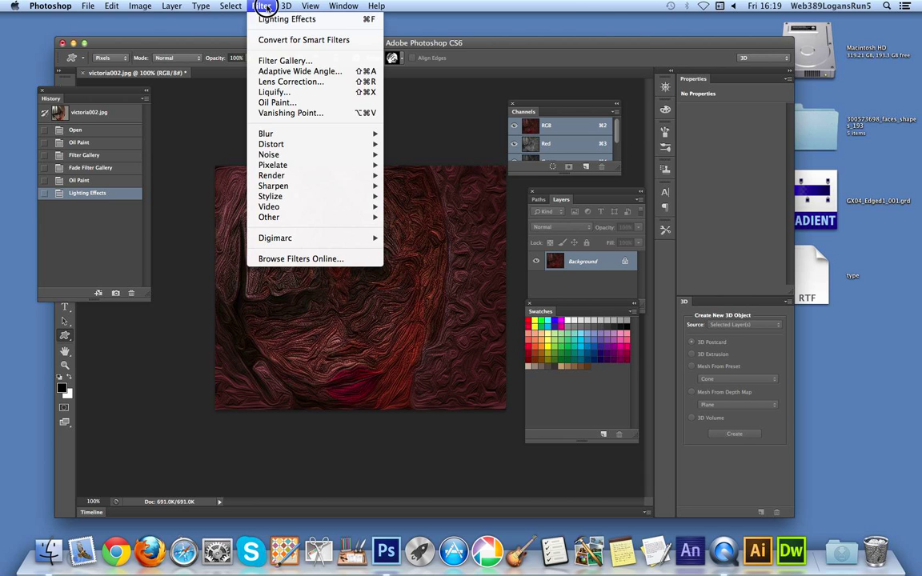
left_click(277, 103)
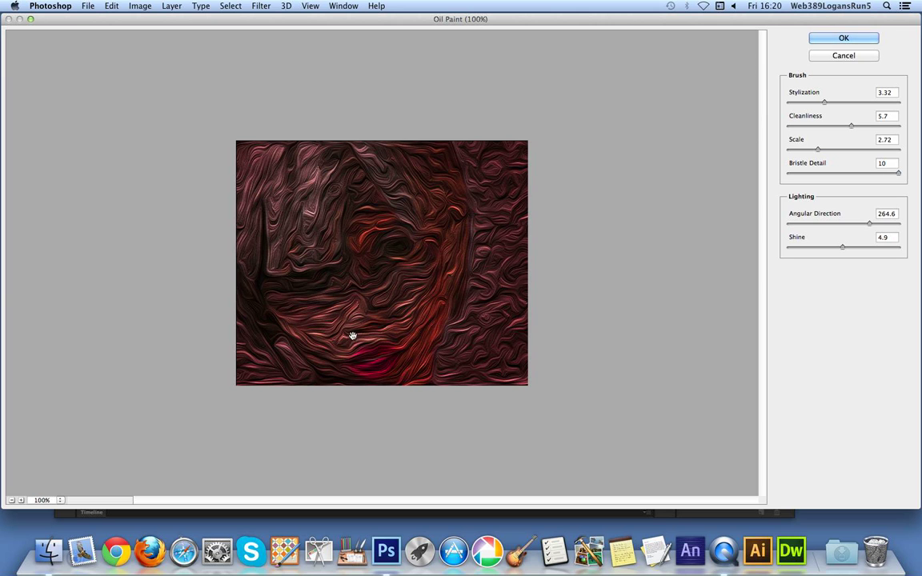
left_click(830, 37)
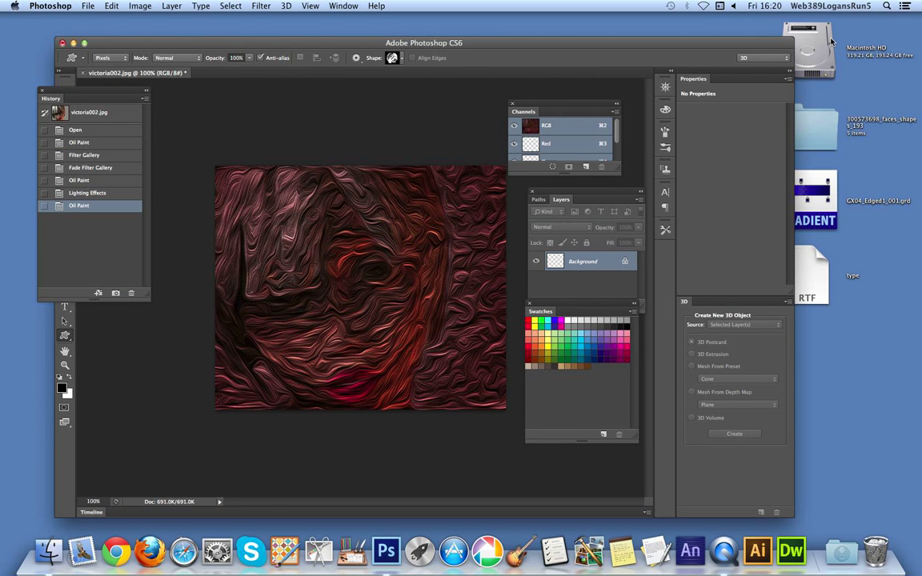
left_click(261, 5)
Apply Oil Paint with Shine 5.75, Scale 3.37 and Stylization 5.3.
left_click(286, 102)
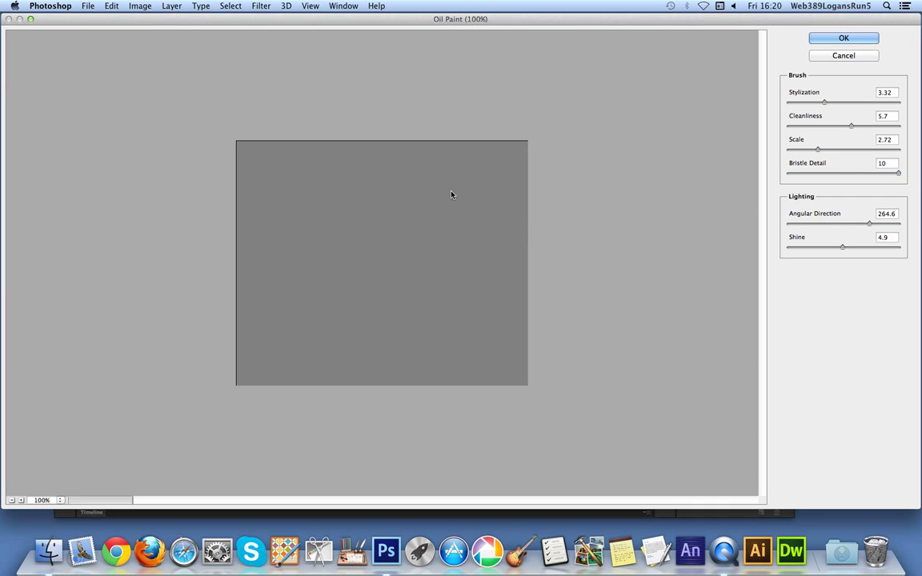
left_click_drag(843, 247, 852, 250)
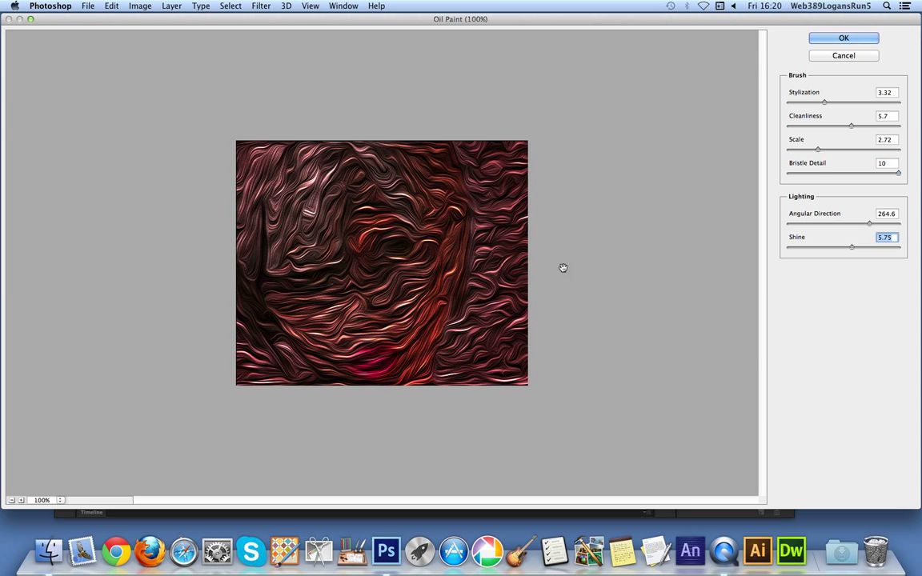
mouse_move(817, 149)
left_mouse_down()
mouse_move(804, 146)
mouse_move(832, 150)
mouse_move(823, 147)
left_mouse_up()
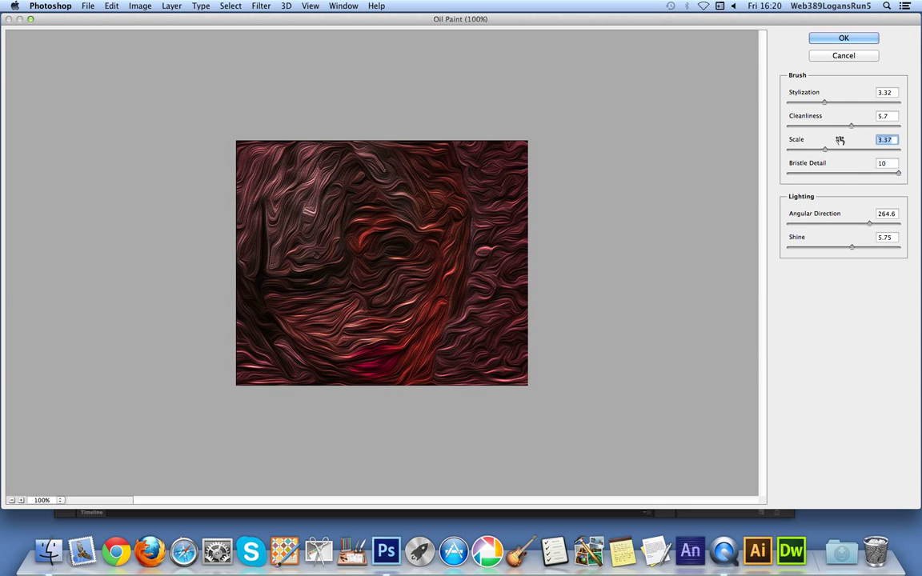
left_click_drag(837, 105, 846, 101)
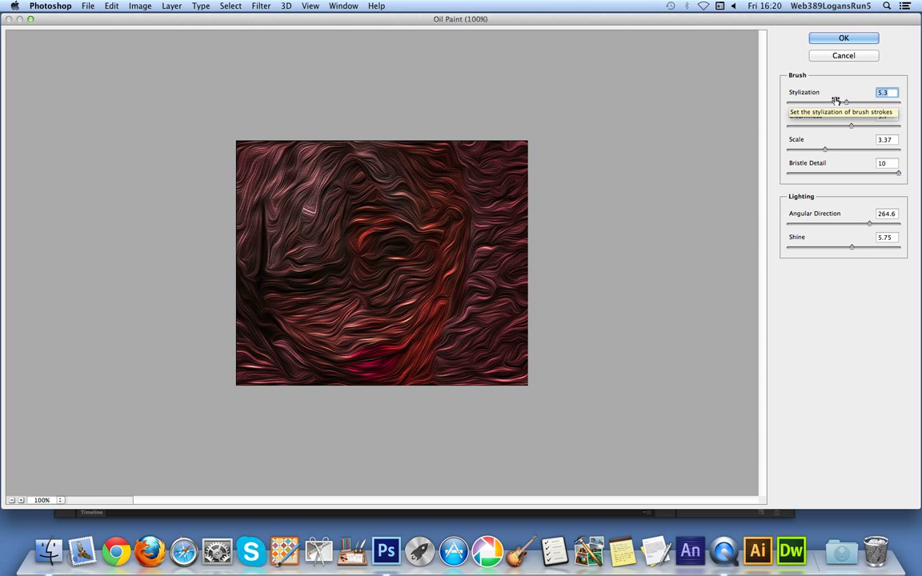
left_click(842, 38)
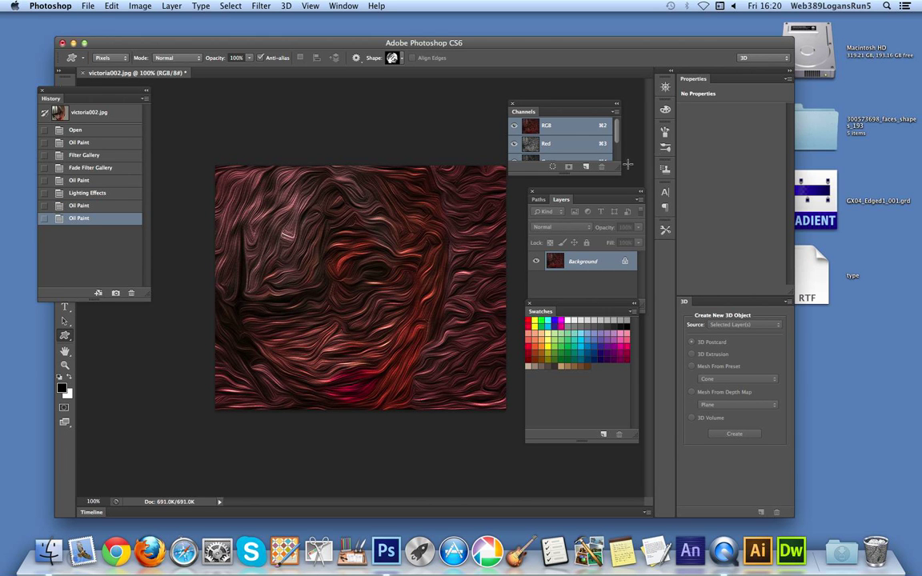
Apply one more Oil Paint pass with the same stronger settings.
left_click(261, 11)
left_click(419, 158)
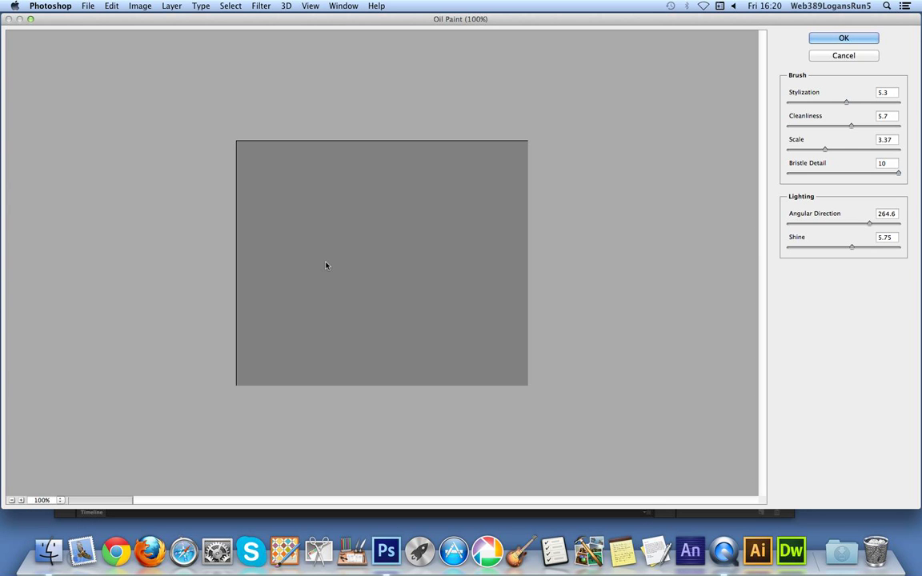
left_click(326, 262)
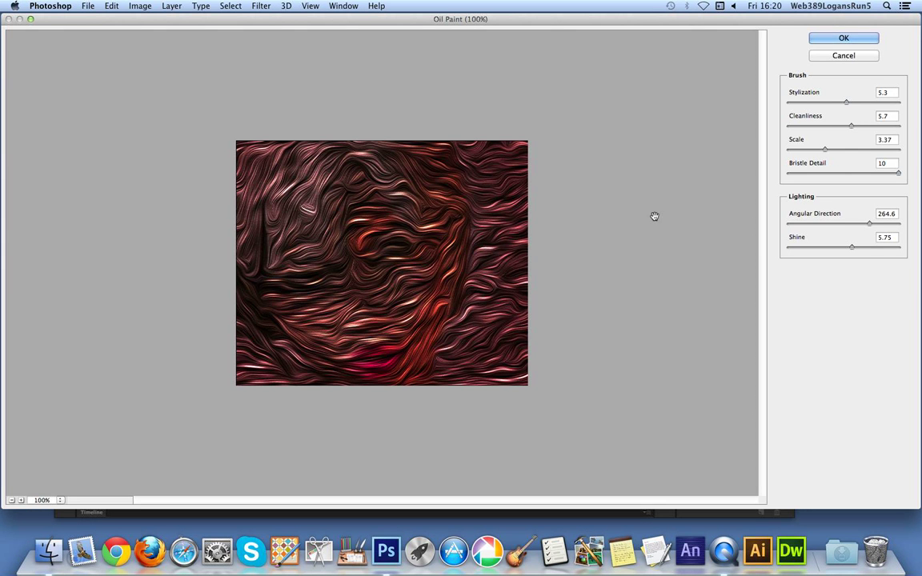
left_click(842, 37)
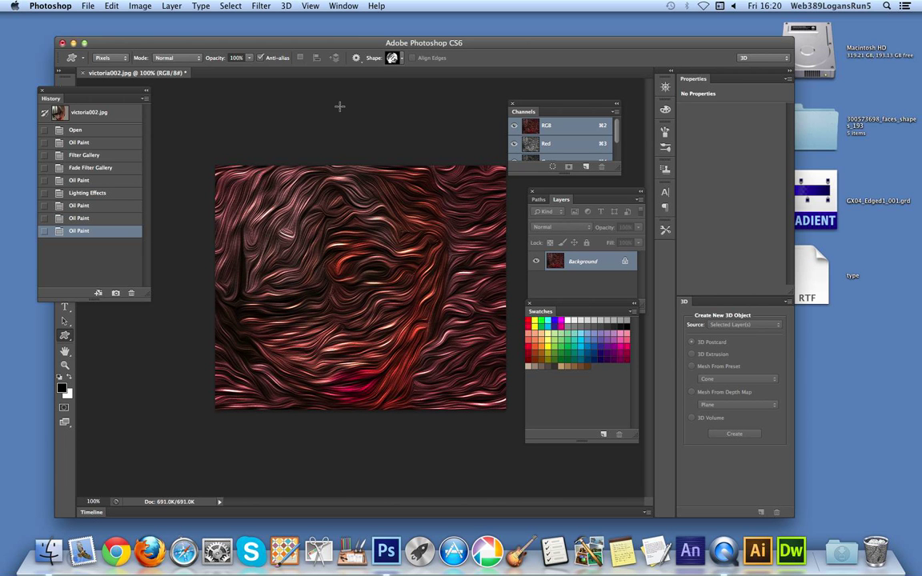
left_click(250, 8)
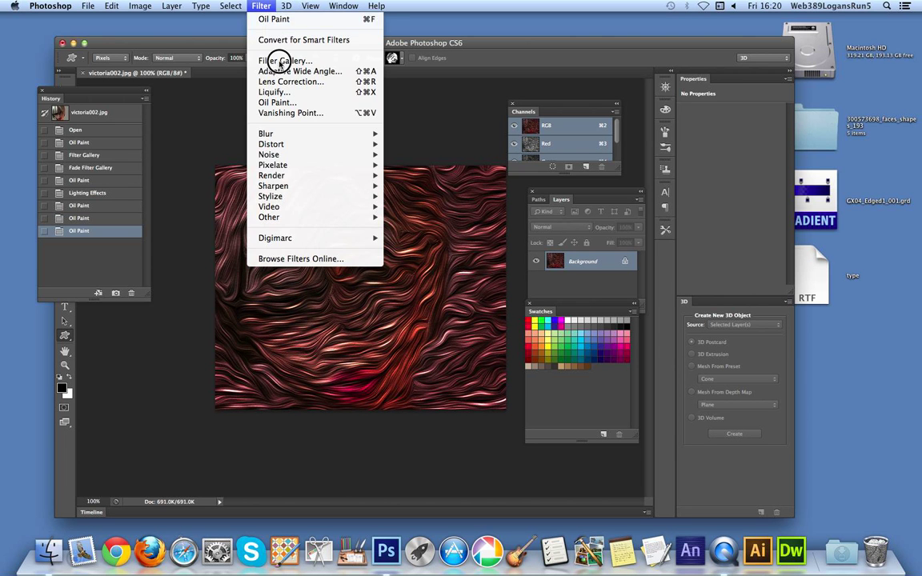
Set Oil Paint to Scale 2.48, Cleanliness 5.05, Shine 4 and Angular Direction 216.
left_click(290, 93)
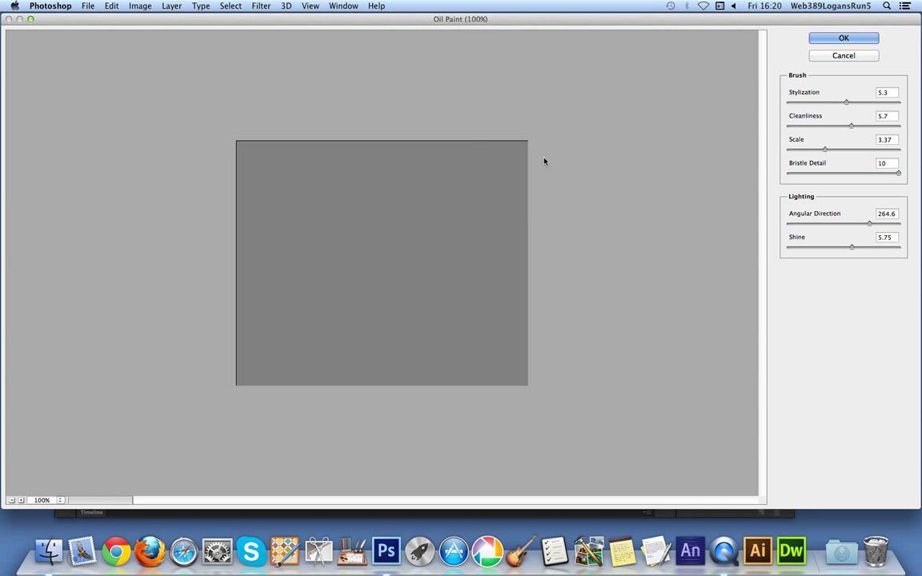
left_click_drag(826, 150, 843, 125)
left_click(830, 126)
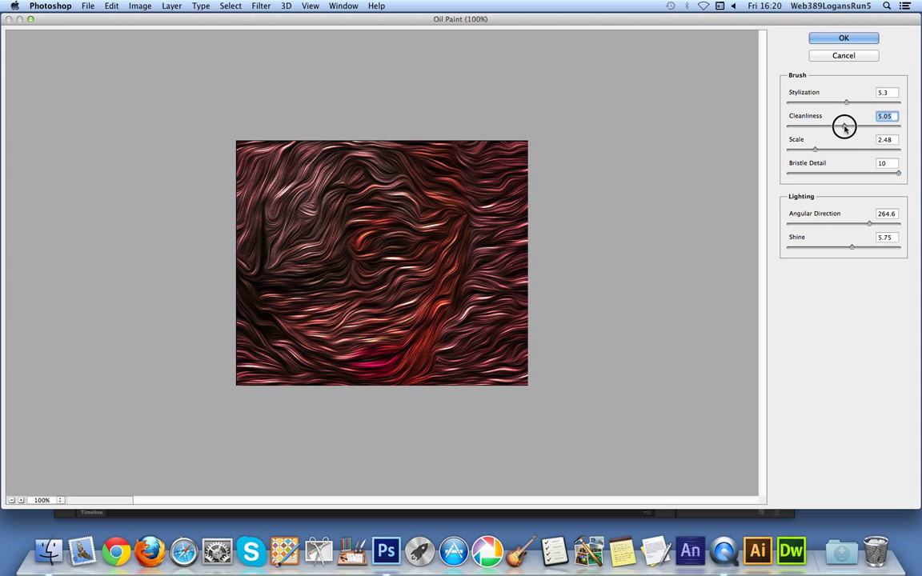
left_click_drag(850, 247, 855, 224)
left_click(860, 225)
left_click(839, 40)
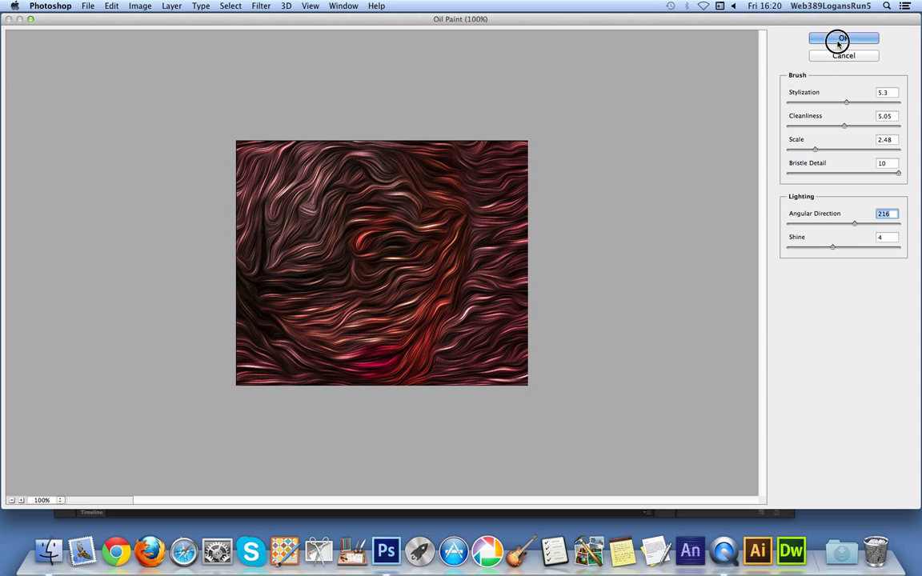